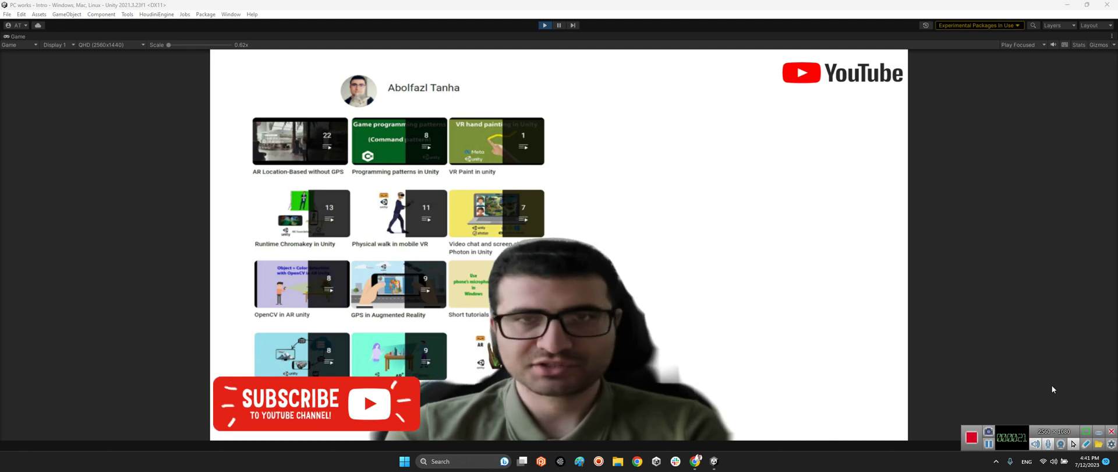
Stop play mode and switch to Chrome to look at the download options of the ExtendStandard GitHub repository
left_click(544, 27)
left_click(696, 461)
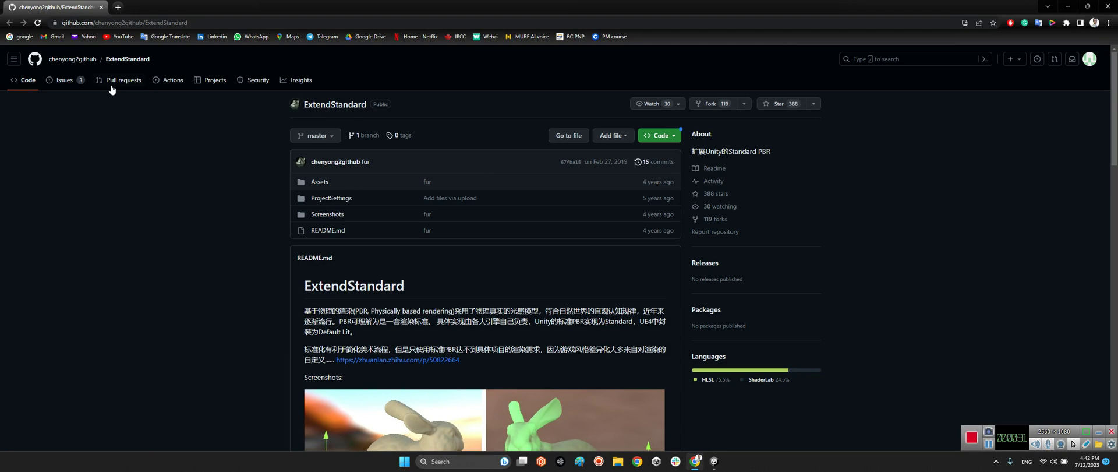
mouse_move(51, 64)
left_click(192, 23)
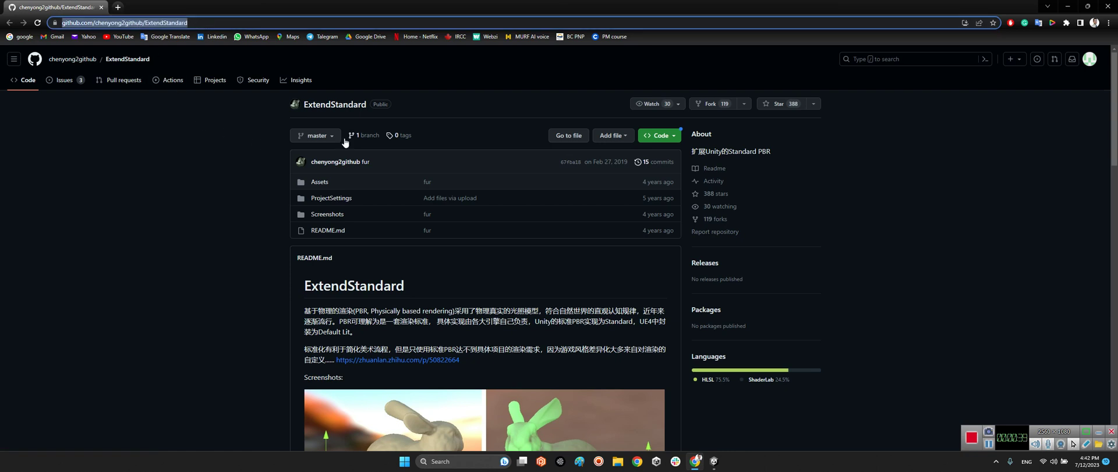
left_click(657, 136)
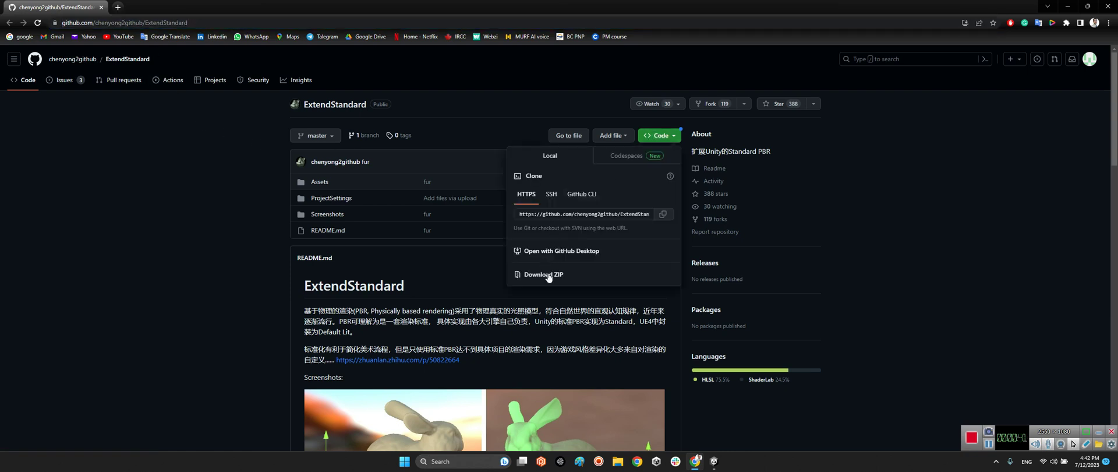
left_click(251, 204)
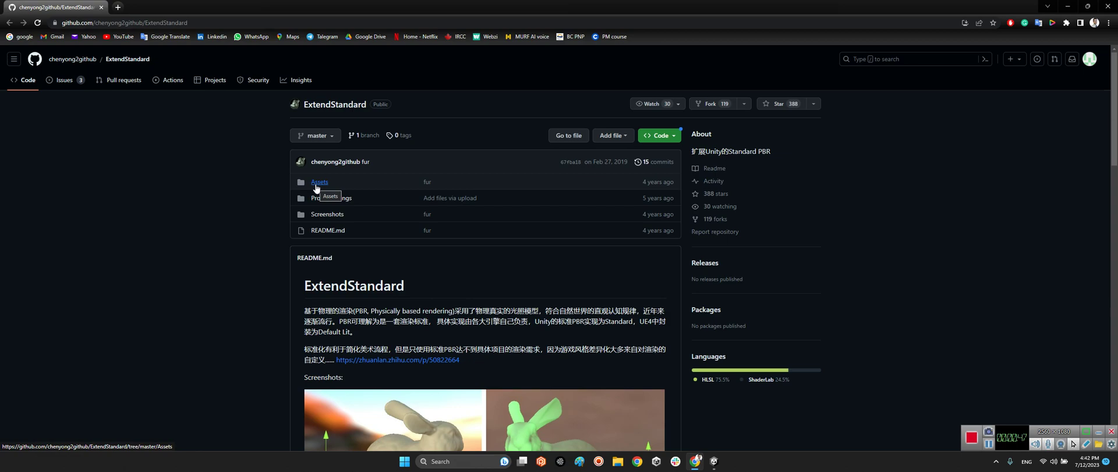
Switch back to Unity and open SampleScene from the ExtendStandard Scenes folder in the Scene view
left_click(718, 464)
double_click(14, 36)
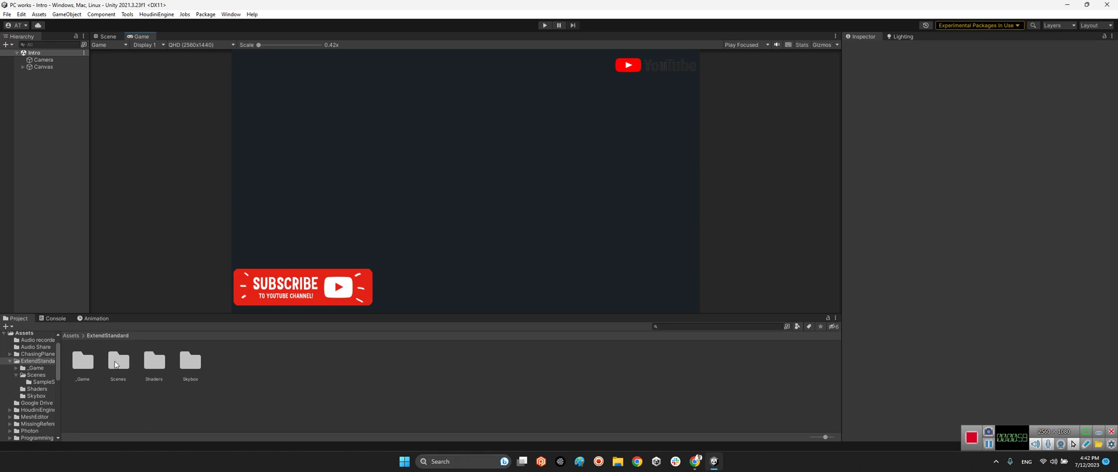
double_click(116, 364)
double_click(113, 362)
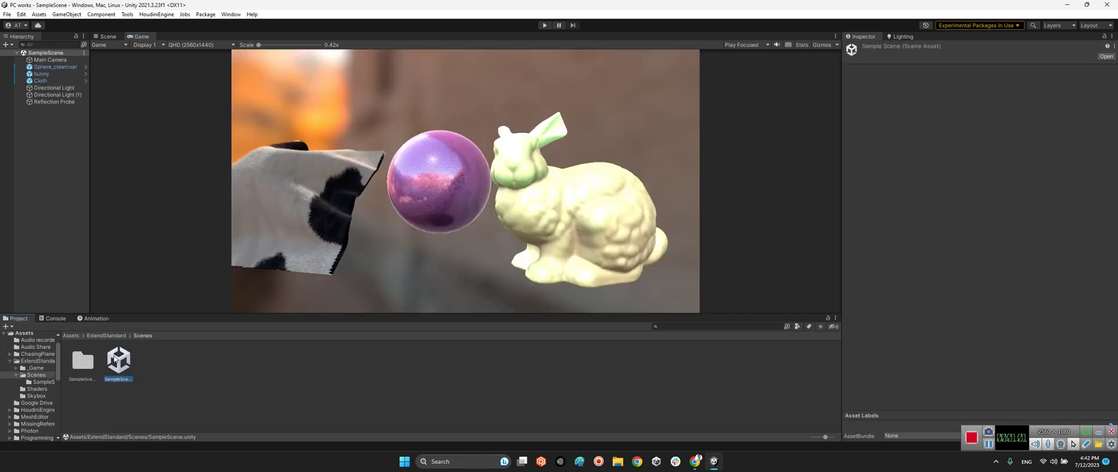
left_click(105, 37)
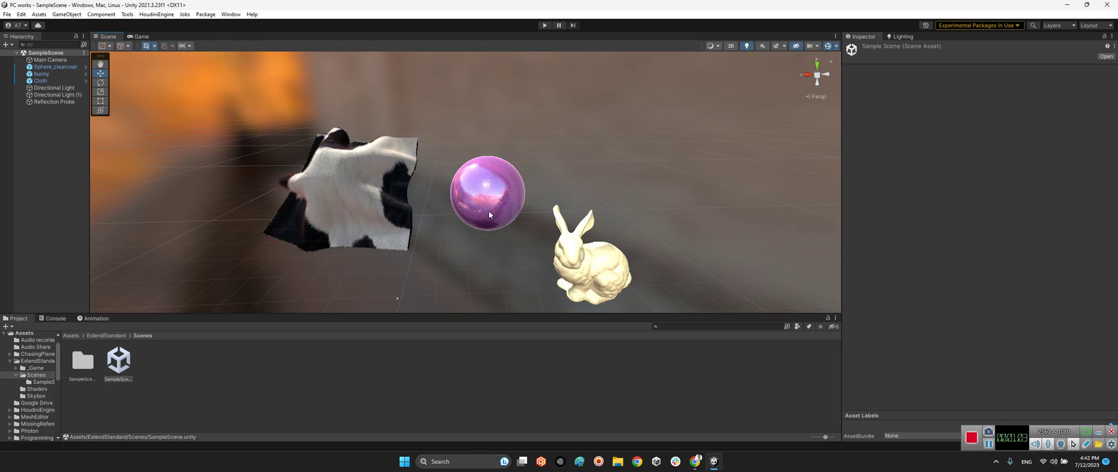
Inspect the Cloth object, its pPlane4 mesh and the source model's import settings and preview
right_click_drag(490, 214, 509, 172)
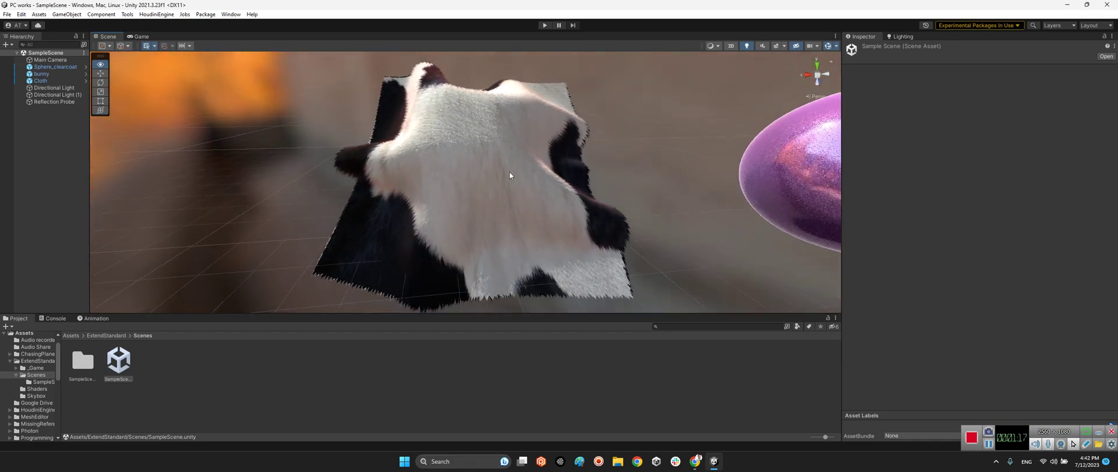
left_click(470, 167)
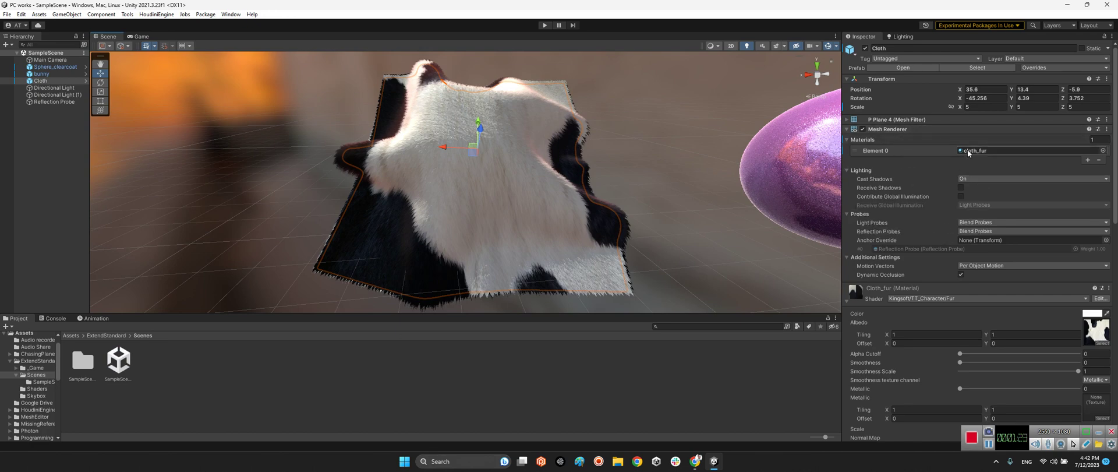
left_click(912, 119)
left_click(970, 130)
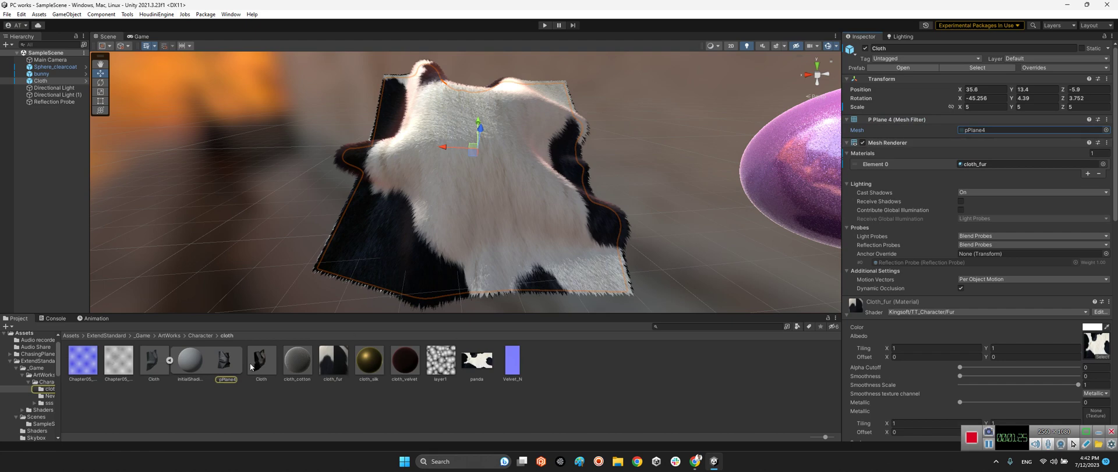
left_click(226, 361)
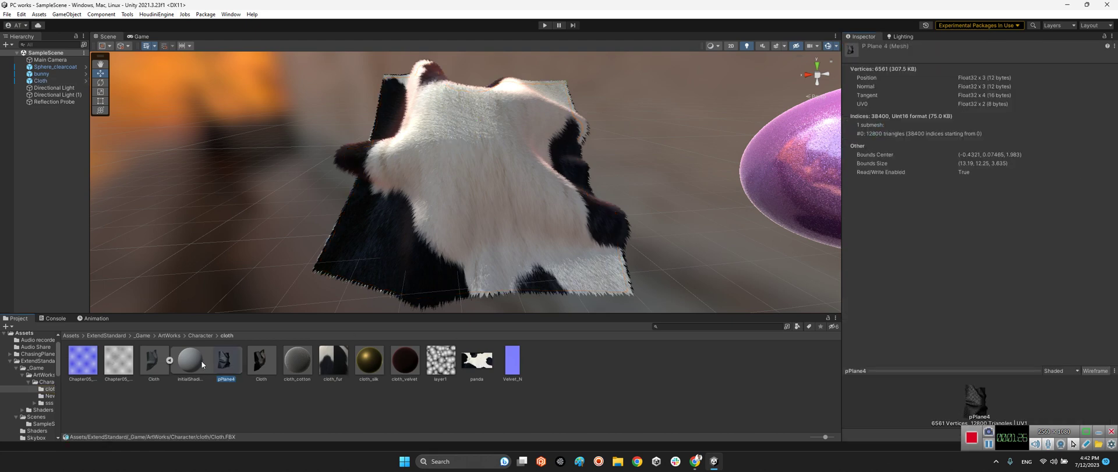
left_click(168, 362)
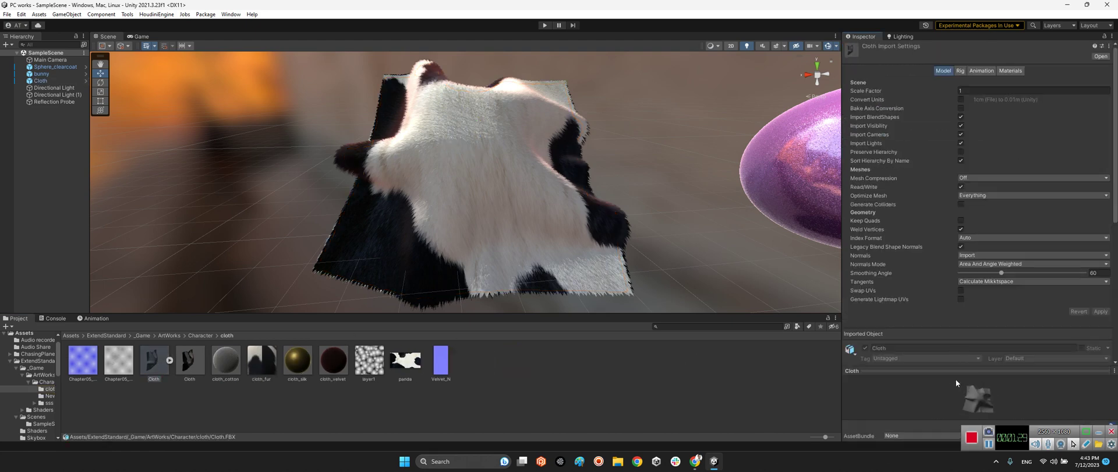
left_click_drag(956, 378, 942, 379)
mouse_move(539, 219)
left_mouse_down("alt")
mouse_move(592, 239)
mouse_move(555, 218)
left_mouse_up("alt")
key("s")
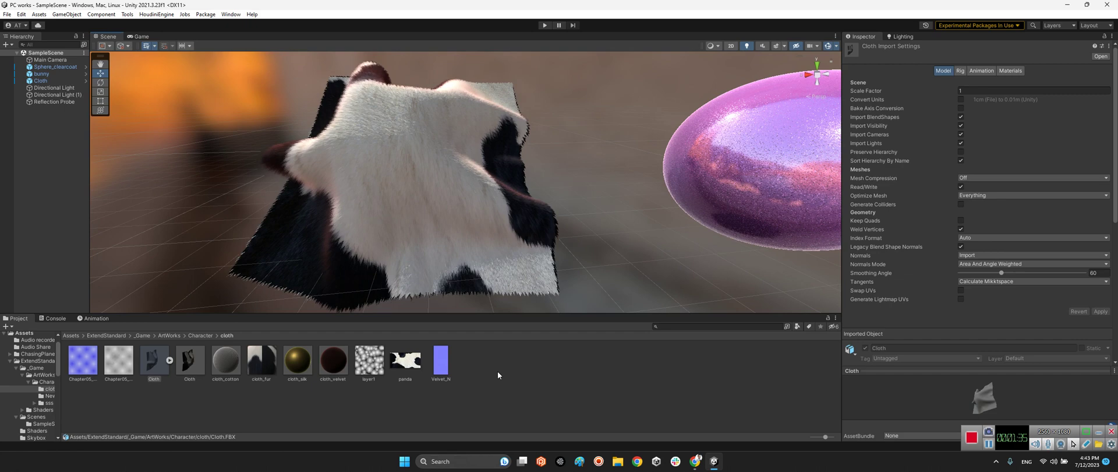
Examine the cloth_fur material's settings and view the furry cloth up close in a maximized Scene view
left_click(259, 358)
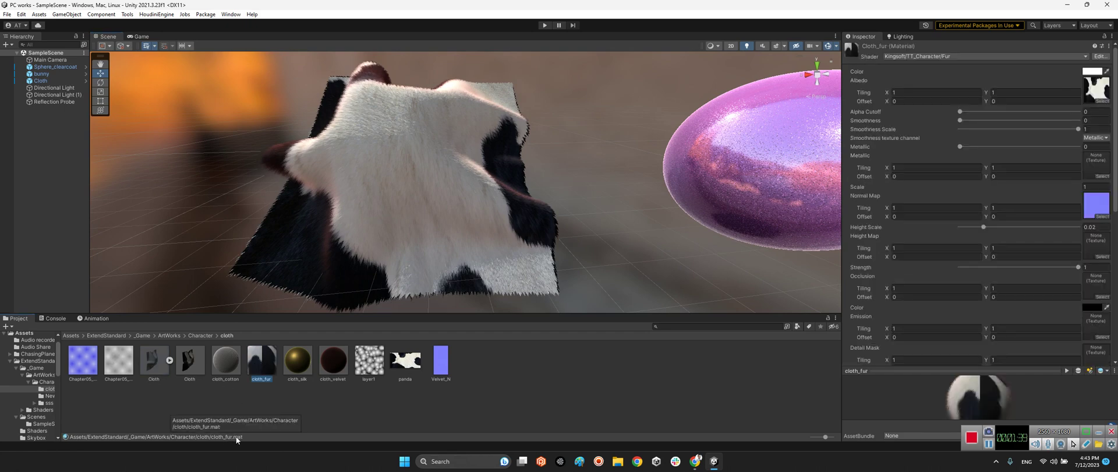
key("s")
right_click_drag(432, 226, 466, 224)
left_click(214, 158)
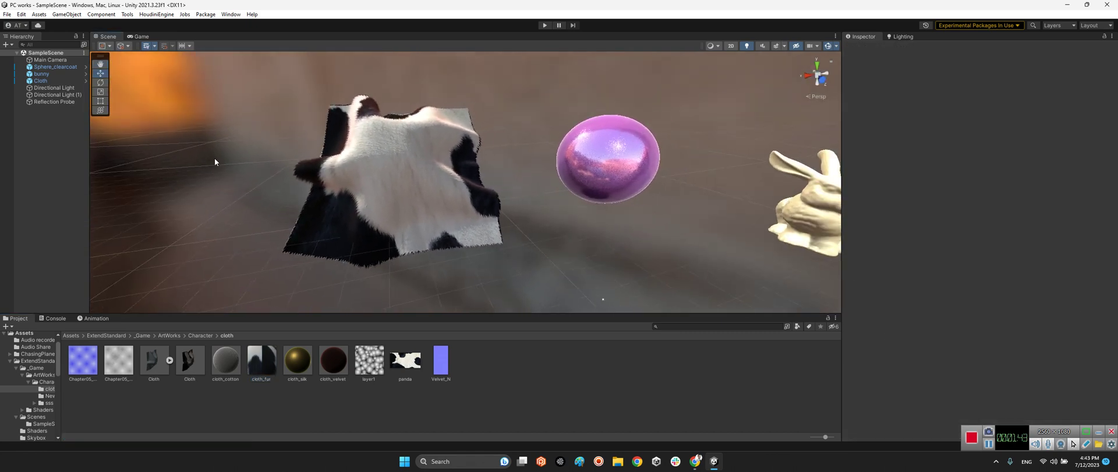
double_click(119, 39)
right_click_drag(681, 120, 657, 121)
key("w")
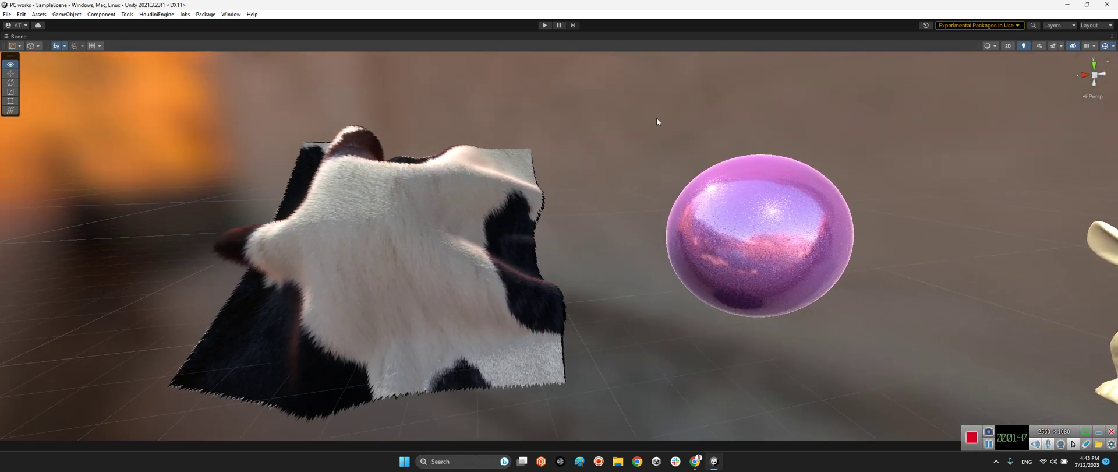
right_click_drag(517, 110, 454, 120)
key("a")
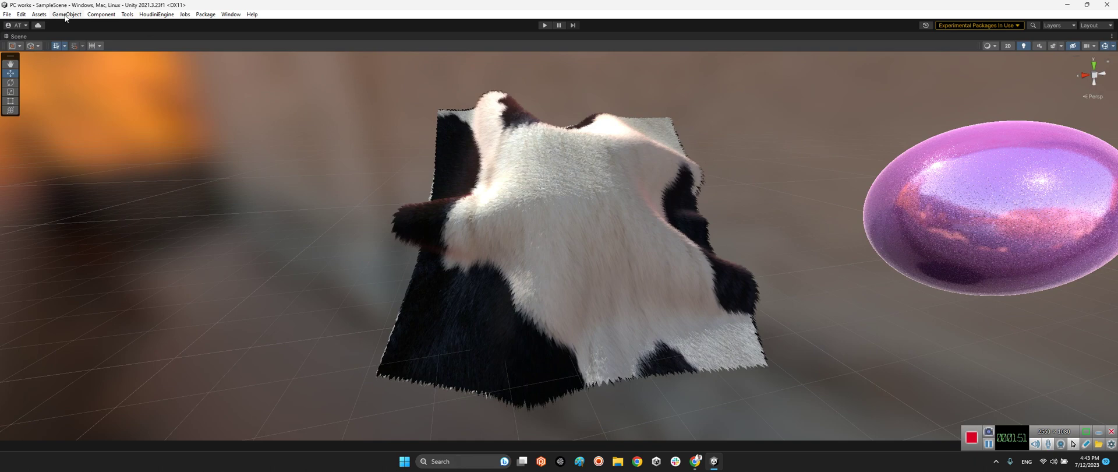
Add a 3D Quad to the scene and move it along X to about 71.9, beside the furry cloth
left_click(66, 14)
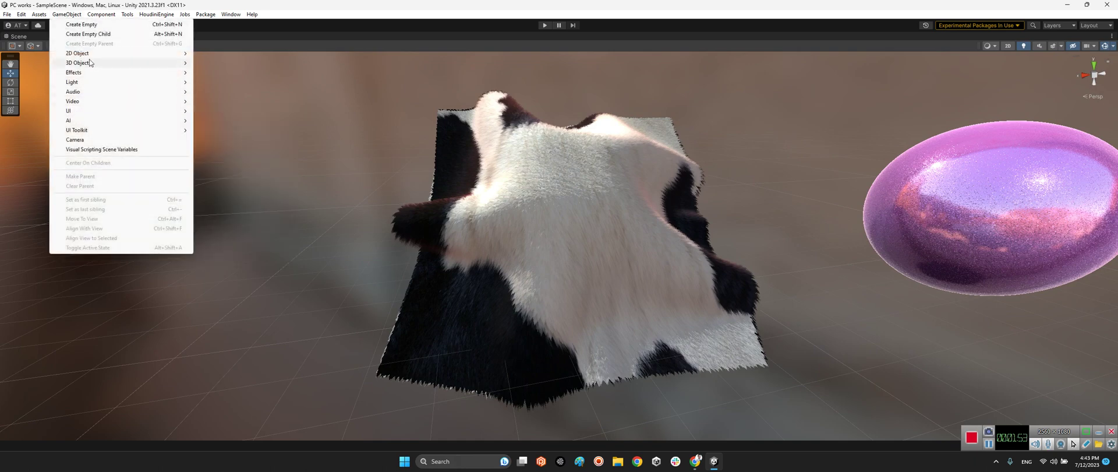
left_click(233, 109)
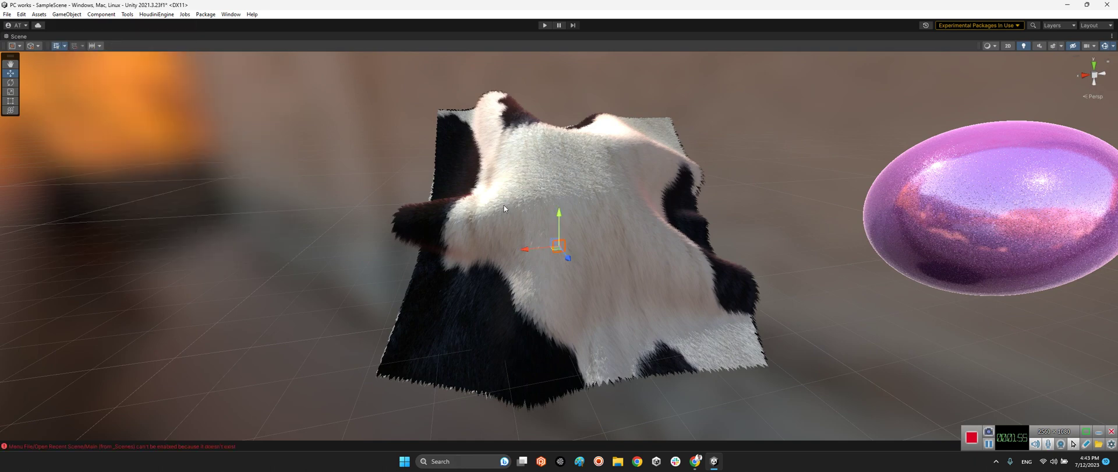
right_click_drag(504, 205, 500, 226)
key("s")
key("a")
left_click_drag(586, 217, 369, 216)
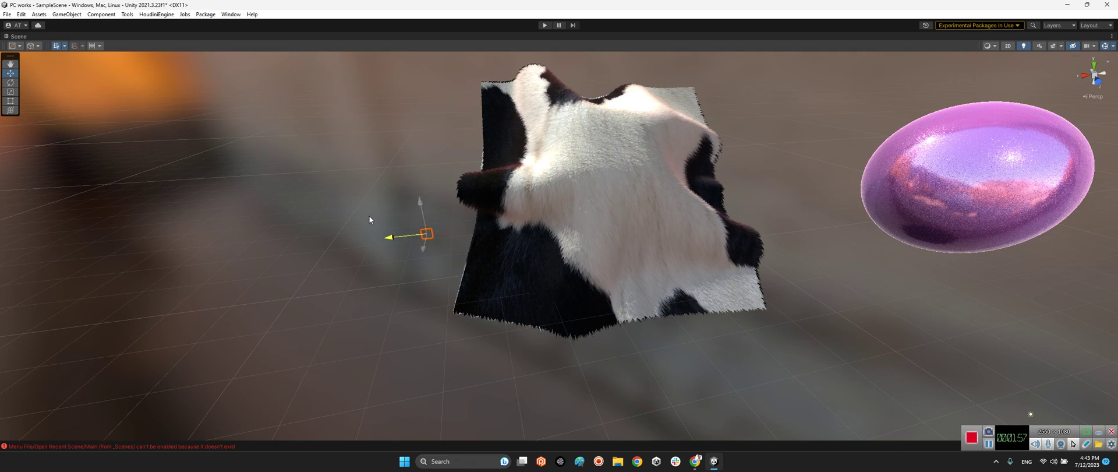
Rotate the quad about X to about 138.73 degrees, scale it uniformly to about 21.93, and restore the full editor layout
key("e")
left_click_drag(384, 265, 423, 402)
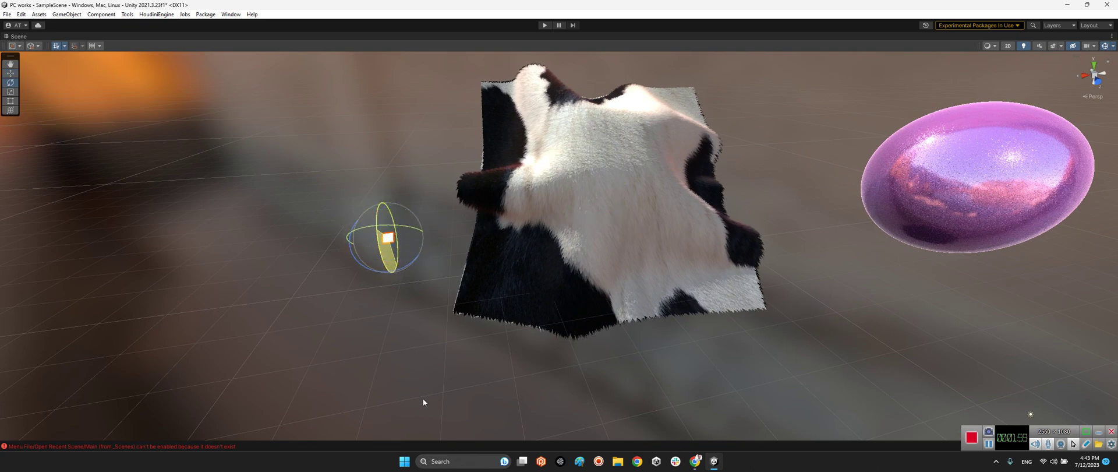
key("r")
left_click_drag(388, 239, 458, 183)
key("shift+space")
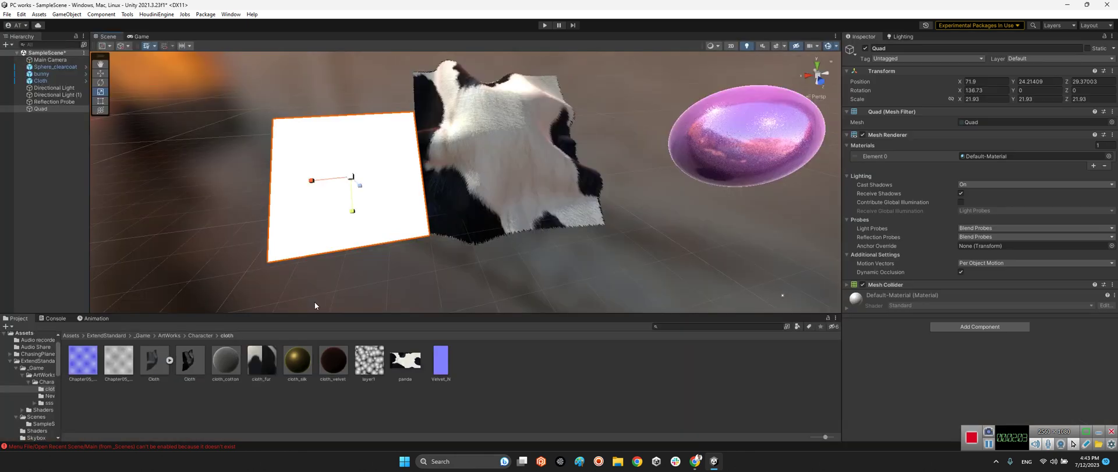
Apply the cloth_fur material from the cloth folder to the quad
left_click(55, 318)
left_click(11, 326)
left_click(17, 319)
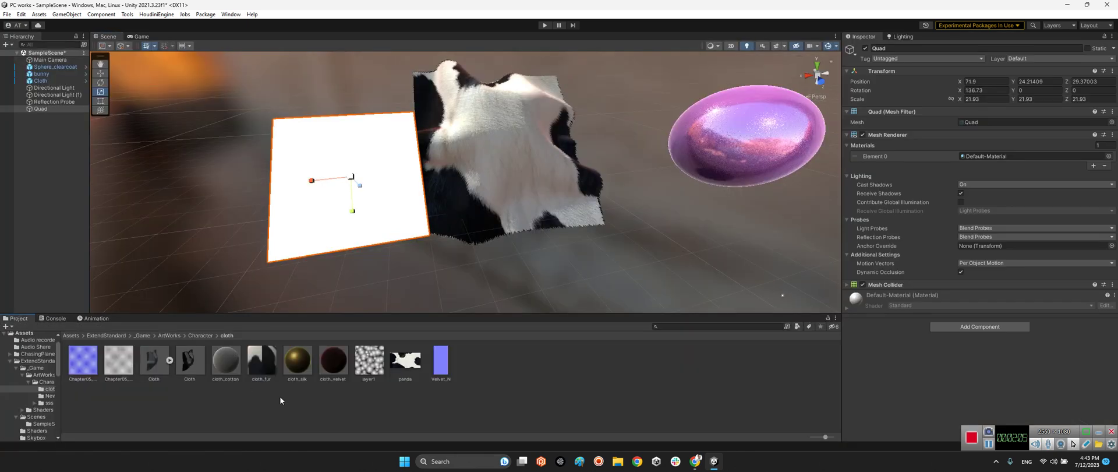
left_click(279, 398)
left_click_drag(260, 370, 349, 195)
key("w")
right_click_drag(349, 194, 418, 250)
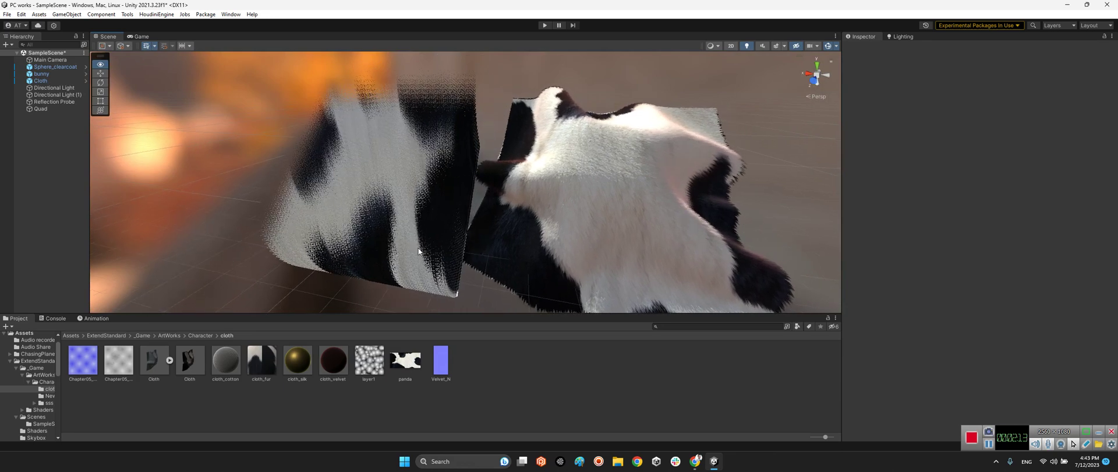
Set the Fur Length of the quad's cloth_fur material to about 0.189
left_click(420, 206)
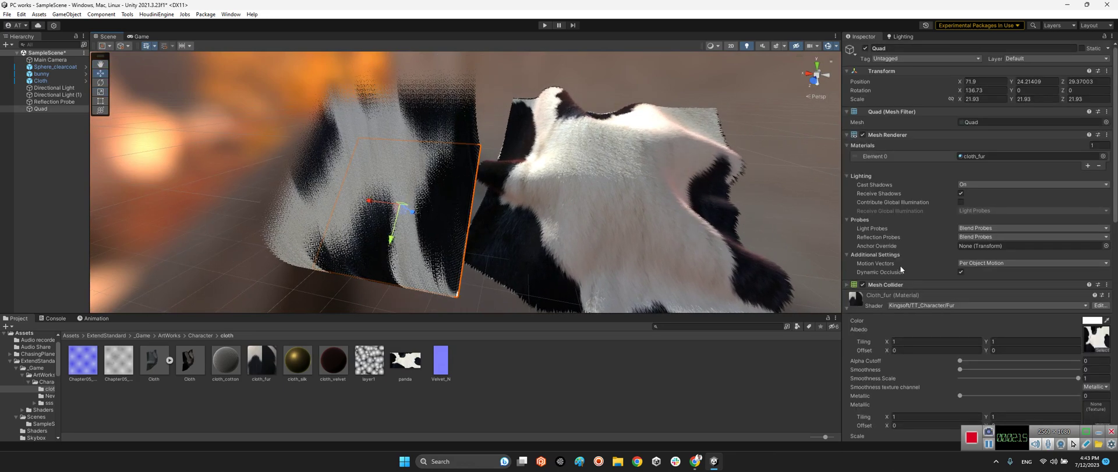
left_click(888, 134)
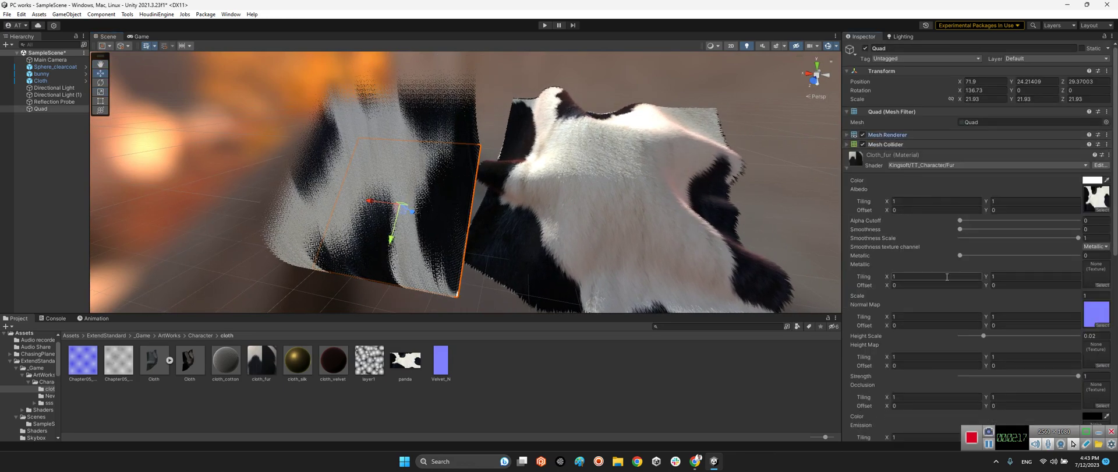
scroll(1008, 273, "down", 3)
scroll(1007, 273, "down", 9)
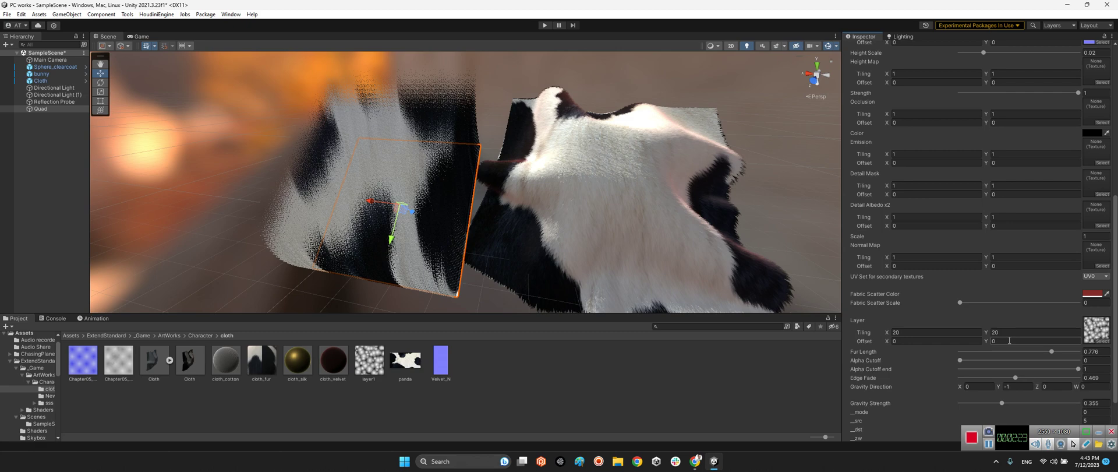
scroll(1006, 329, "down", 3)
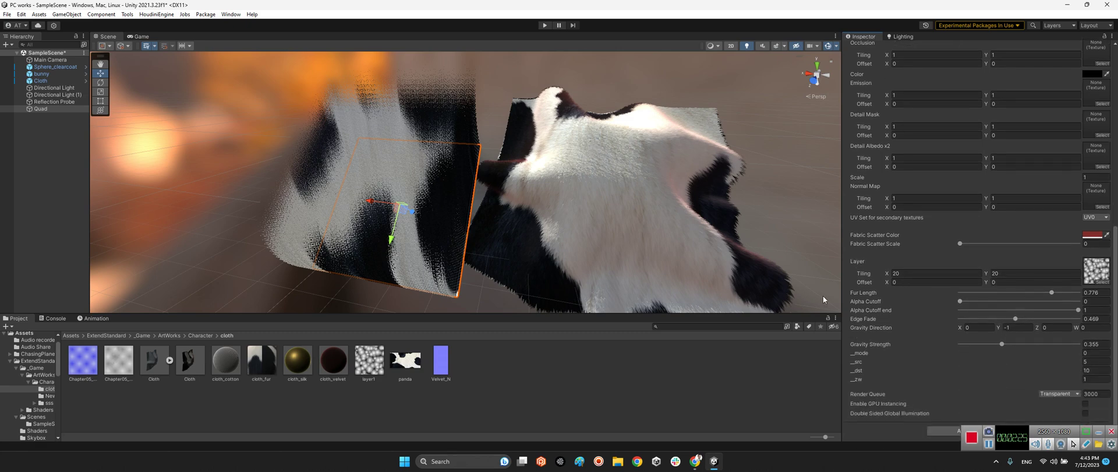
left_click_drag(1051, 293, 976, 298)
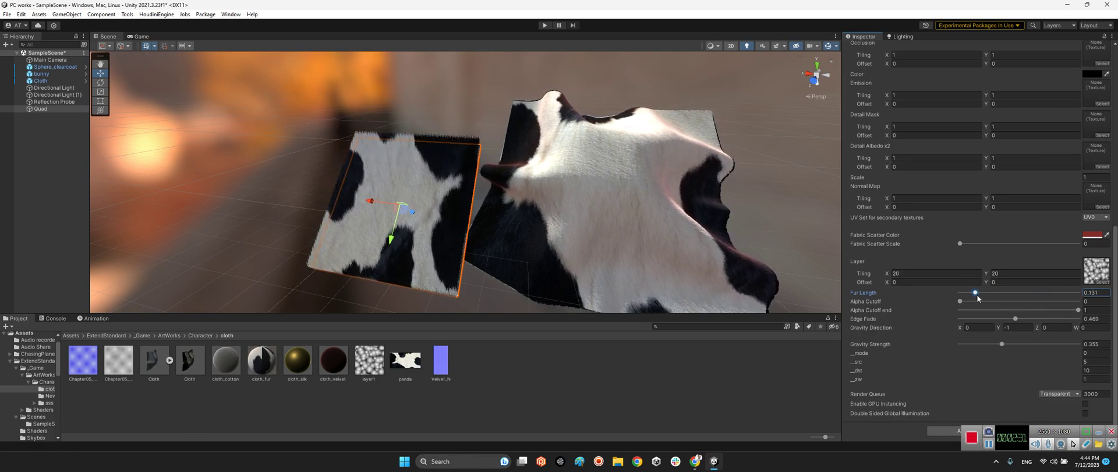
right_click_drag(594, 218, 586, 95)
key("w")
left_click_drag(585, 96, 608, 207, "alt")
left_click_drag(974, 292, 984, 293)
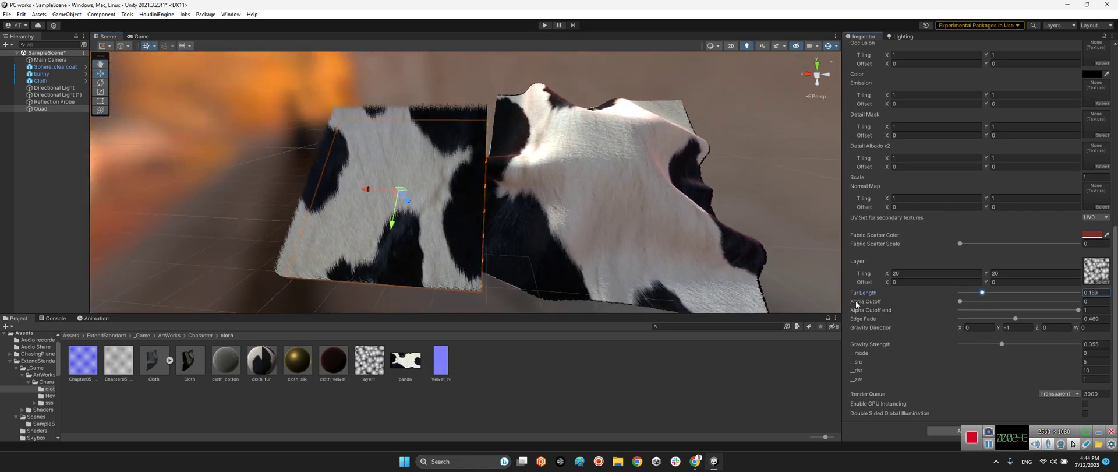
Try out the fur material's Alpha Cutoff, return it to 0, and set Alpha Cutoff end to about 0.365
left_click_drag(960, 303, 929, 303)
left_click_drag(1063, 304, 934, 306)
left_click_drag(1079, 313, 998, 317)
right_click_drag(564, 251, 545, 228)
key("w")
mouse_move(996, 311)
left_mouse_down()
mouse_move(959, 312)
mouse_move(1092, 316)
mouse_move(1005, 313)
left_mouse_up()
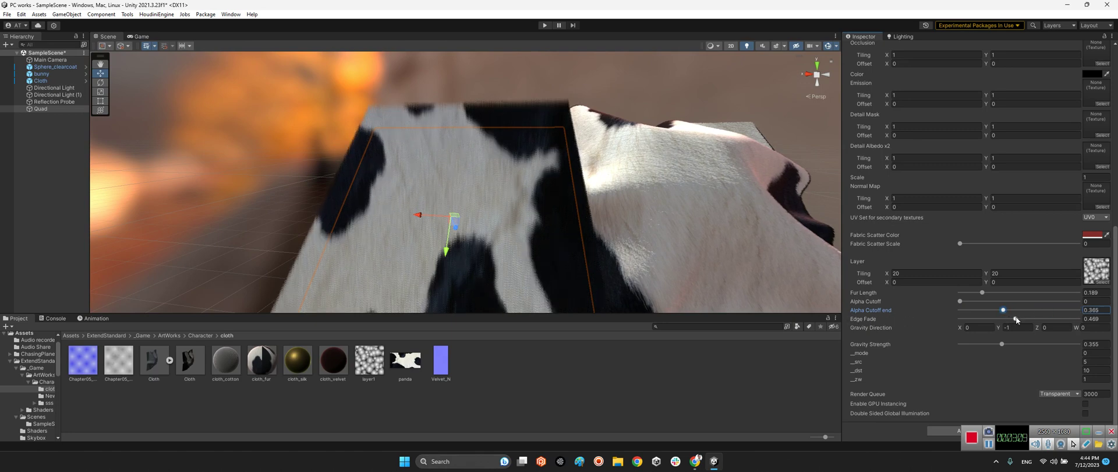
Try an Edge Fade of about 0.347 and a Gravity Strength of about 0.137 on the fur material
mouse_move(1016, 319)
left_mouse_down()
mouse_move(997, 318)
mouse_move(1055, 321)
mouse_move(1002, 318)
left_mouse_up()
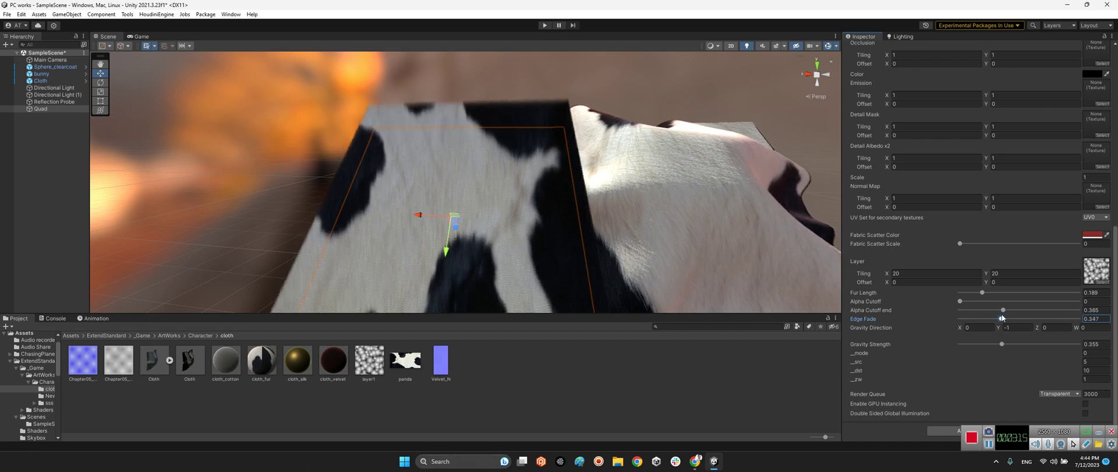
left_click_drag(611, 226, 574, 237, "alt")
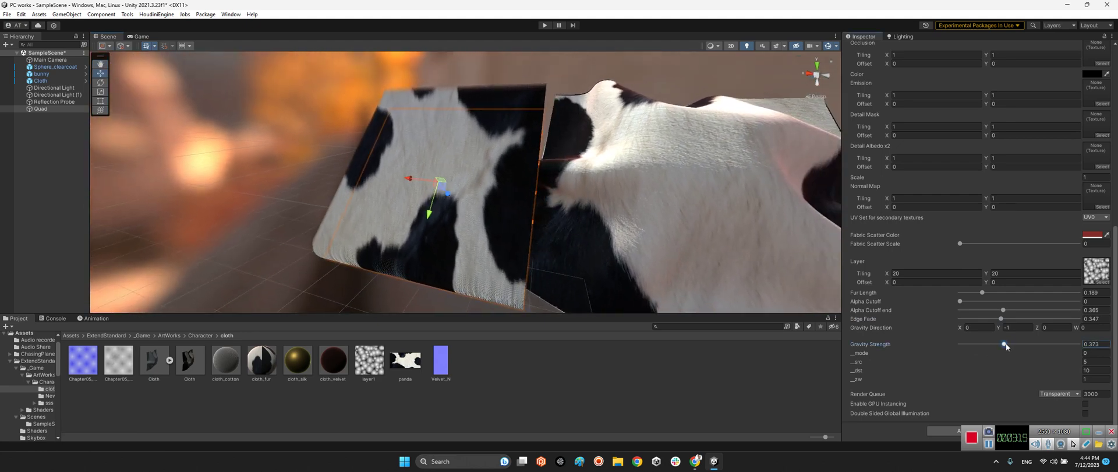
left_click_drag(1005, 344, 1048, 344)
left_click_drag(670, 244, 739, 219, "alt")
left_click_drag(1046, 344, 977, 346)
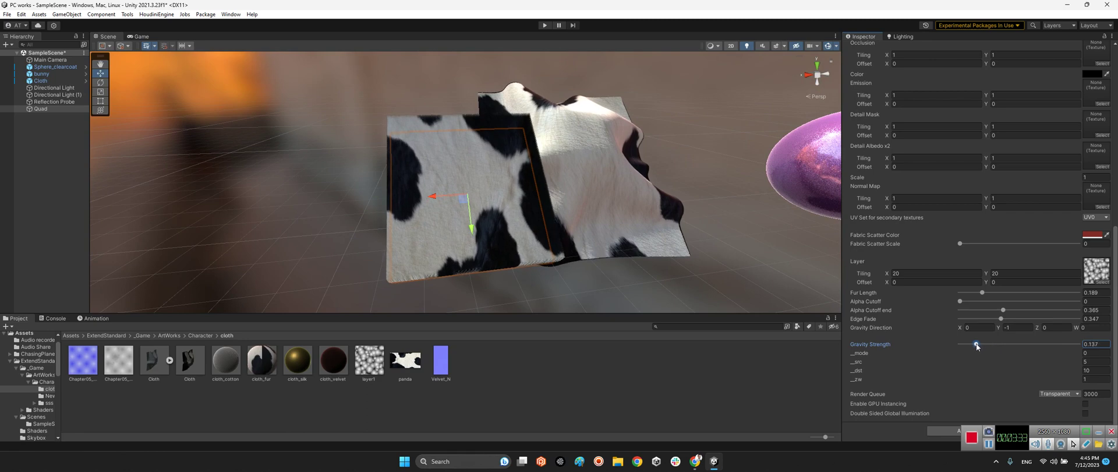
Undo the latest Gravity Strength and Edge Fade changes on the fur material
key("ctrl+z")
key("ctrl+z")
key("ctrl+z")
key("ctrl+z")
key("ctrl+z")
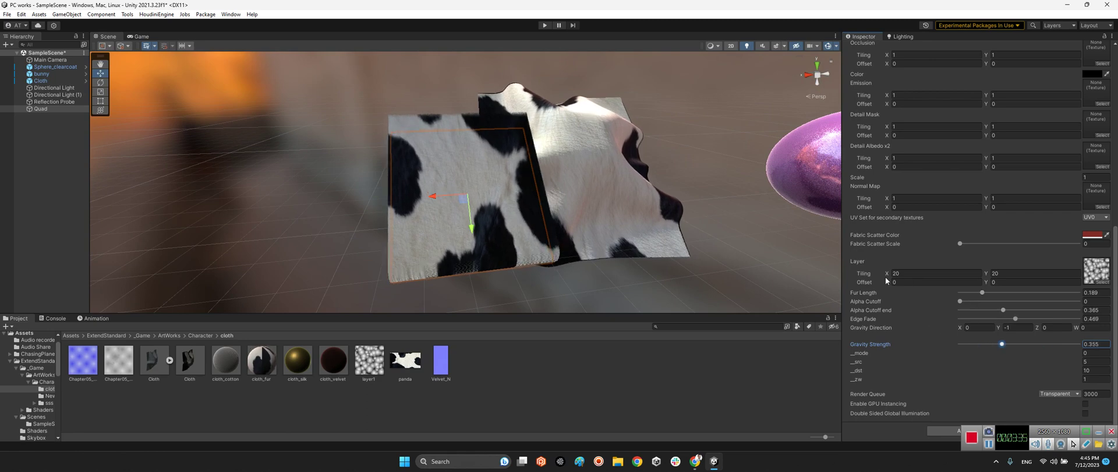
Undo further fur parameter changes on the quad's cloth_fur material
key("ctrl+z")
key("ctrl+z")
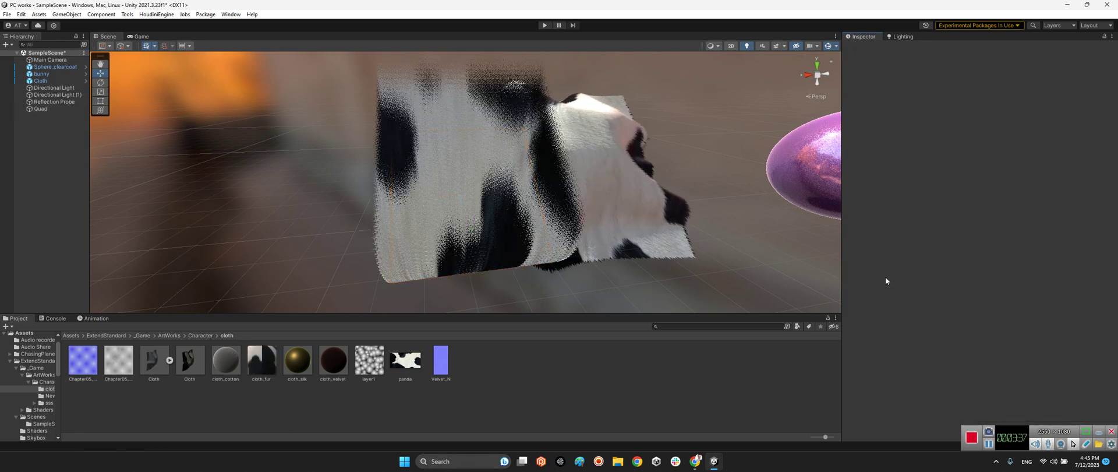
Select the purple clear coat sphere and inspect its Kingsoft_TT_Character_ClearCoat material asset in the New_Style folder
left_click_drag(655, 238, 670, 228, "alt")
key("w")
right_click_drag(670, 229, 558, 239)
left_click_drag(558, 239, 685, 231, "alt")
key("w")
right_click_drag(685, 231, 645, 236)
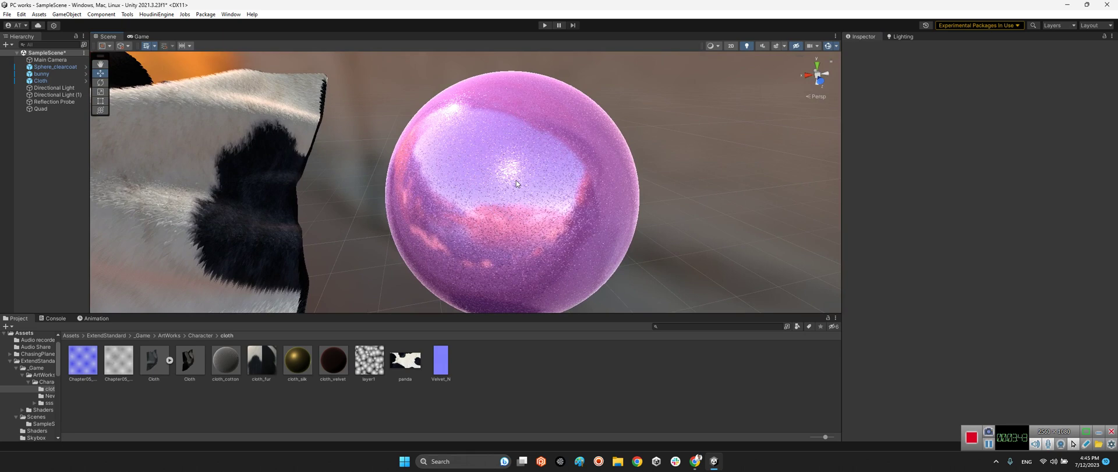
left_click(516, 180)
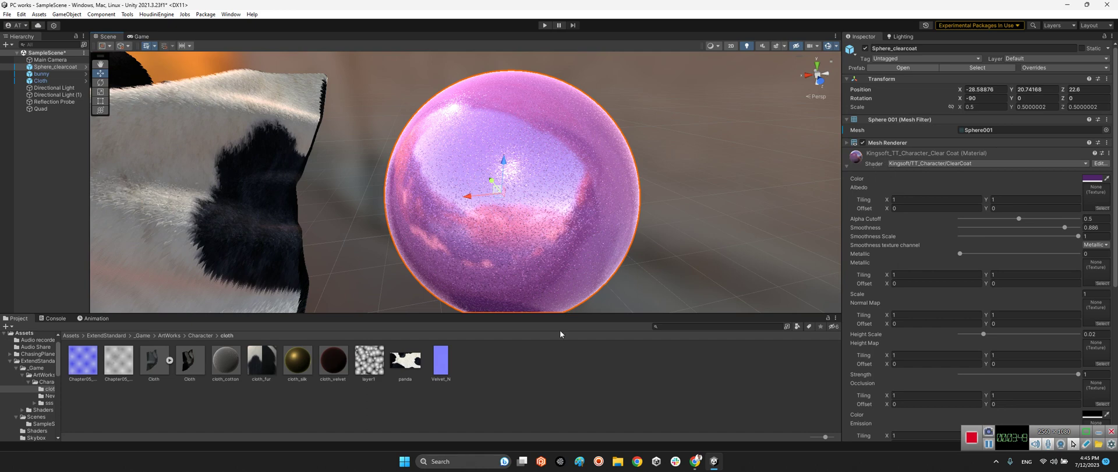
left_click(932, 142)
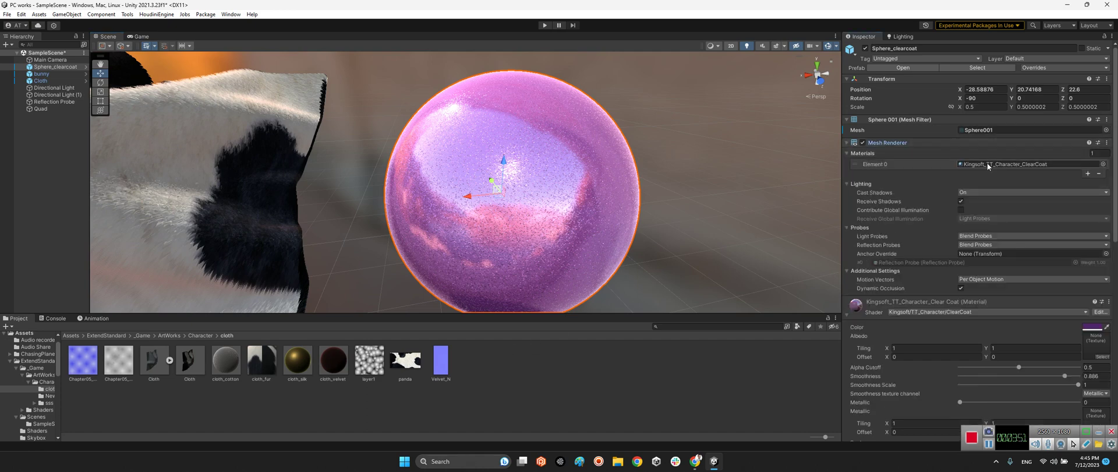
left_click(986, 164)
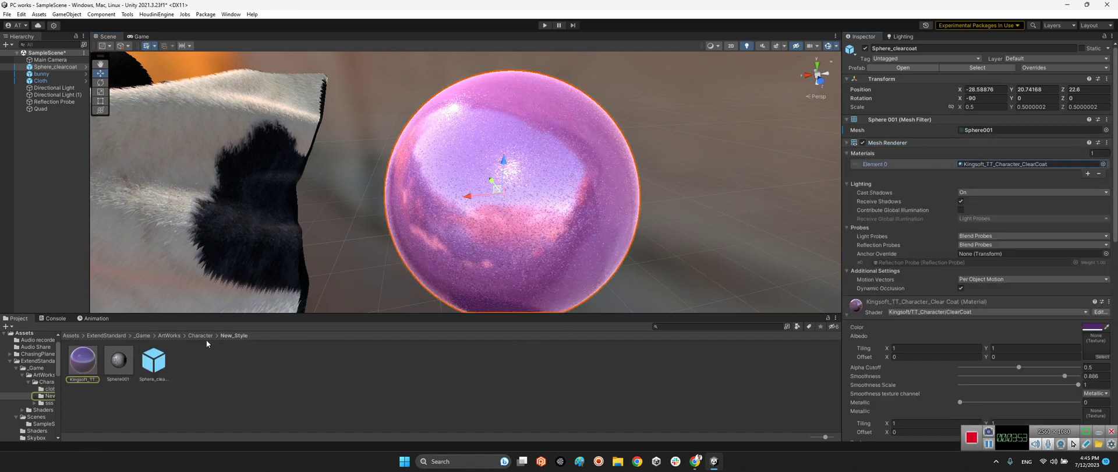
left_click(82, 361)
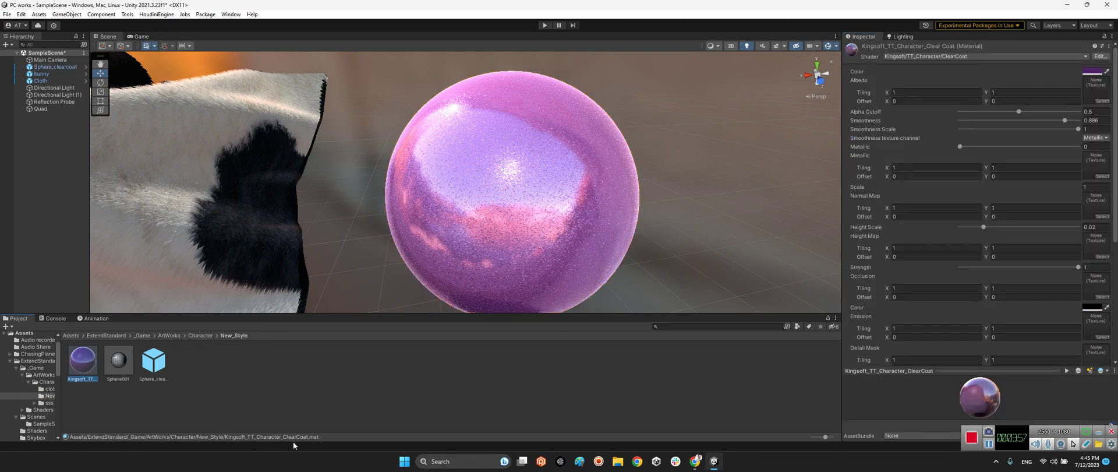
Reselect the clear coat sphere and collapse its Mesh Renderer settings to reach the material's properties
left_click(507, 265)
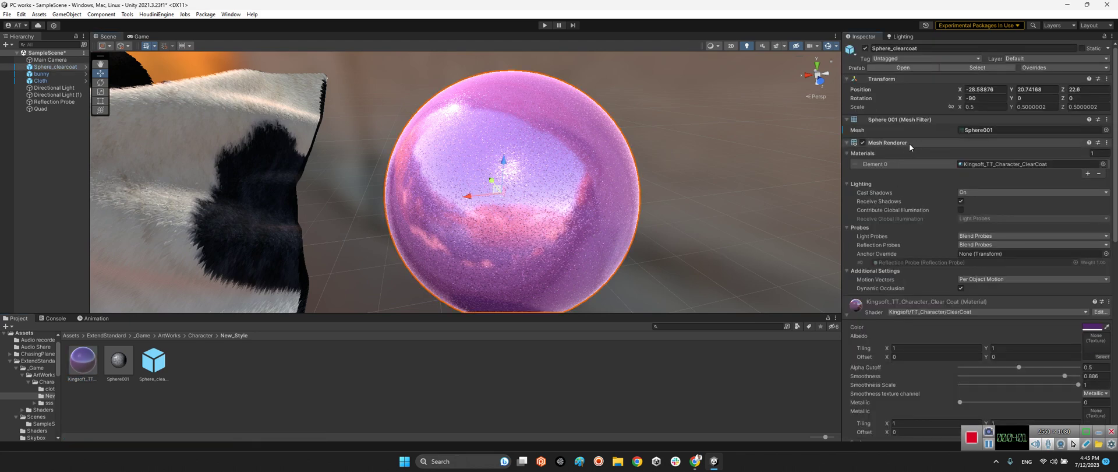
left_click(910, 143)
left_click(912, 121)
scroll(1001, 237, "down", 2)
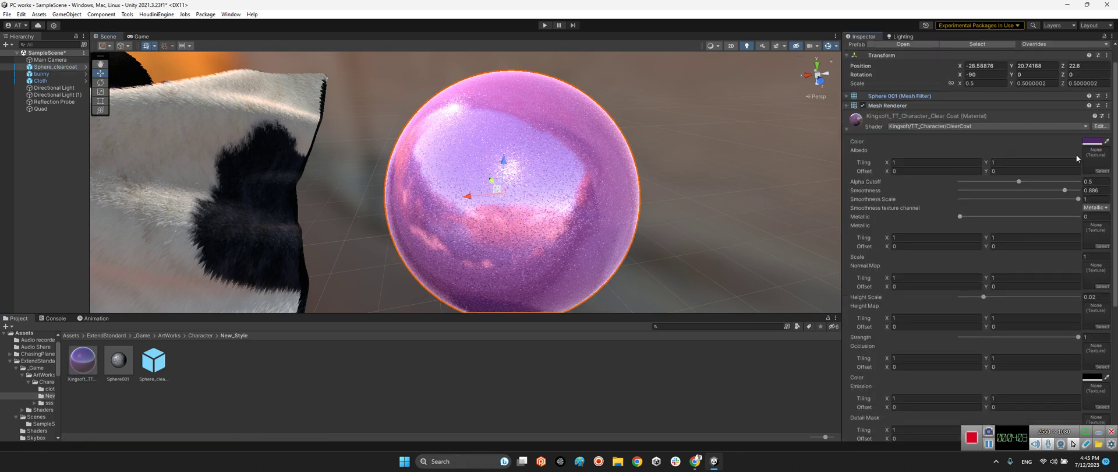
Try a different base Color on the sphere's clear coat material and undo the change
left_click(1093, 141)
left_click_drag(1071, 205, 1042, 221)
key("ctrl+z")
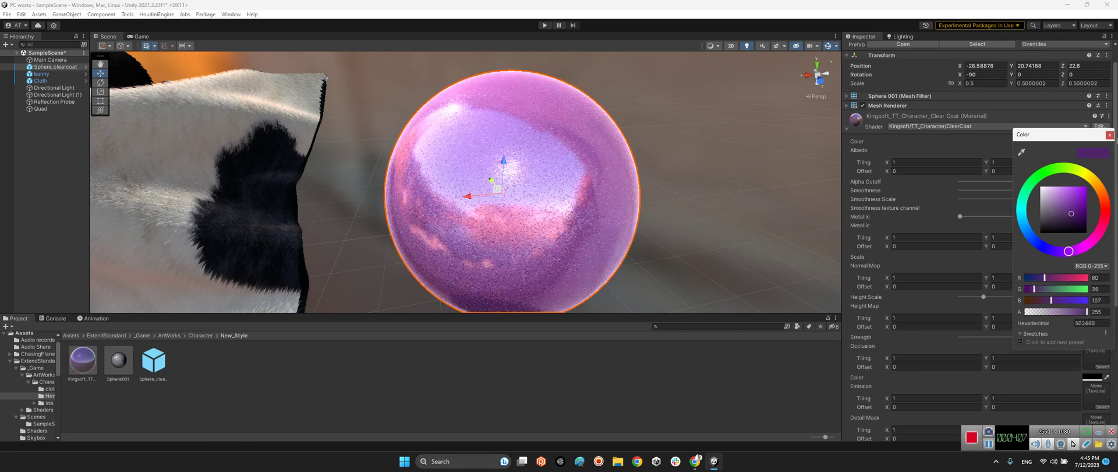
left_click(1109, 135)
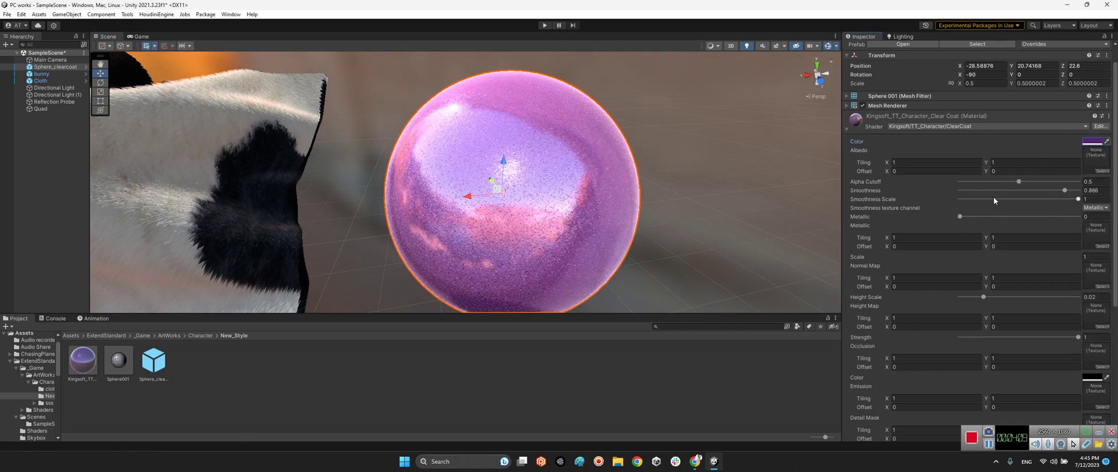
Lower the clear coat material's Alpha Cutoff to about 0.487, Smoothness to about 0.809 and Smoothness Scale to about 0.576
left_click_drag(1016, 179, 999, 181)
mouse_move(1064, 190)
left_mouse_down()
mouse_move(1008, 191)
mouse_move(1067, 196)
mouse_move(1047, 194)
left_mouse_up()
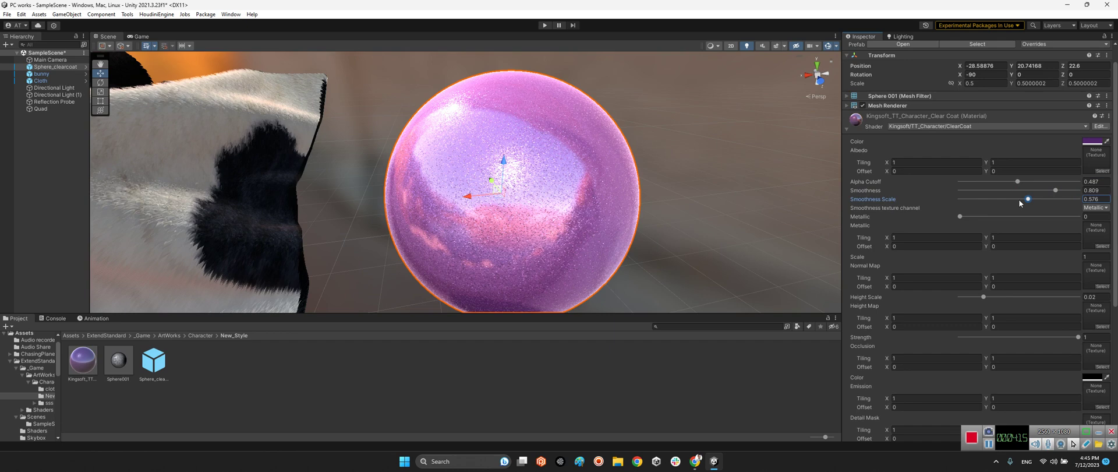
Set the clear coat material's Base Bump Flakes Strength to about 1.85 and check the flakes on the sphere
scroll(997, 223, "down", 6)
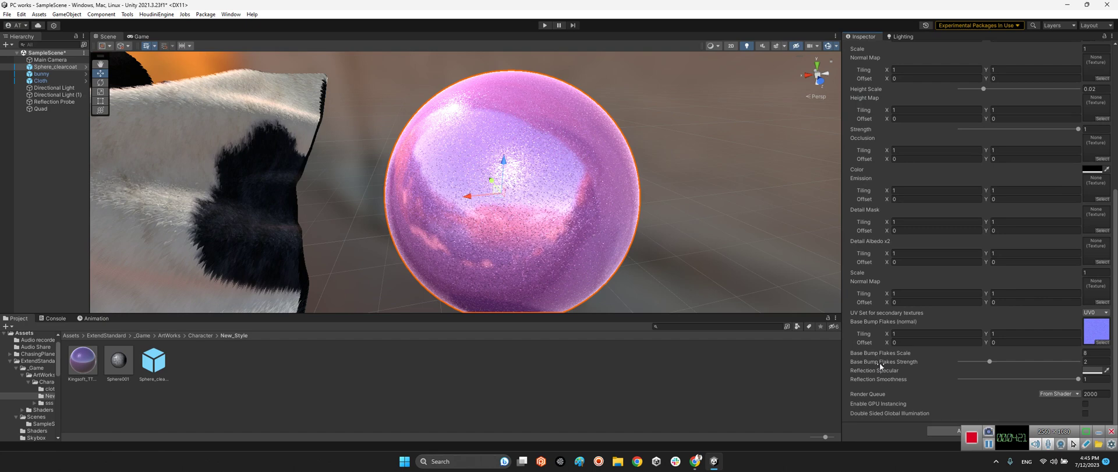
mouse_move(989, 362)
left_mouse_down()
mouse_move(952, 363)
mouse_move(1064, 364)
mouse_move(970, 364)
mouse_move(1003, 367)
mouse_move(990, 366)
left_mouse_up()
right_click_drag(647, 186, 584, 196)
key("d")
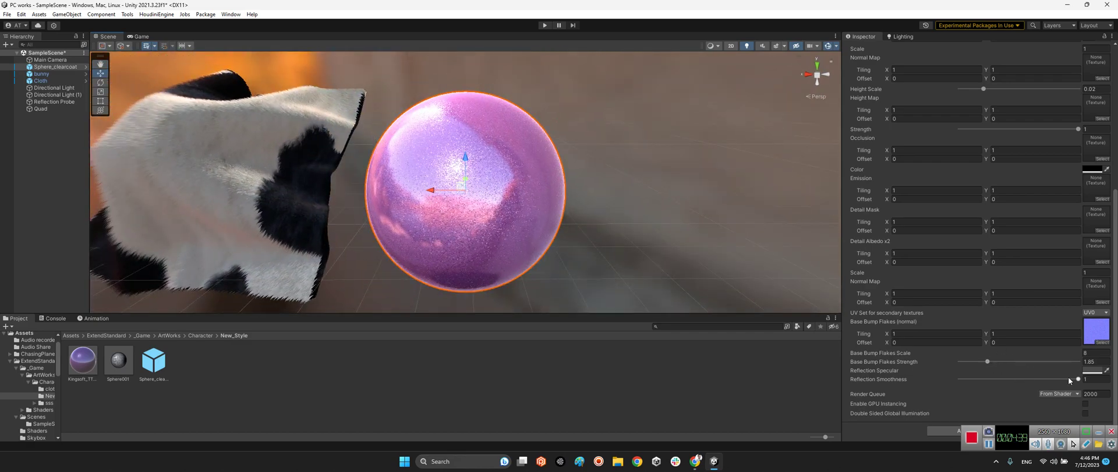
Adjust the clear coat material's Reflection Smoothness and deselect the sphere to view it beside the cloth
left_click_drag(1068, 378, 1094, 380)
left_click(666, 226)
left_click_drag(666, 226, 634, 237, "alt")
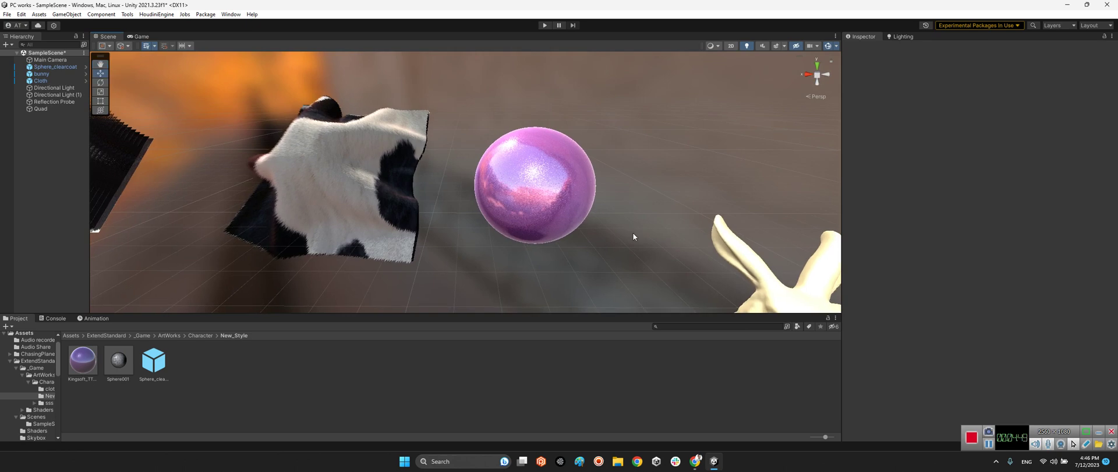